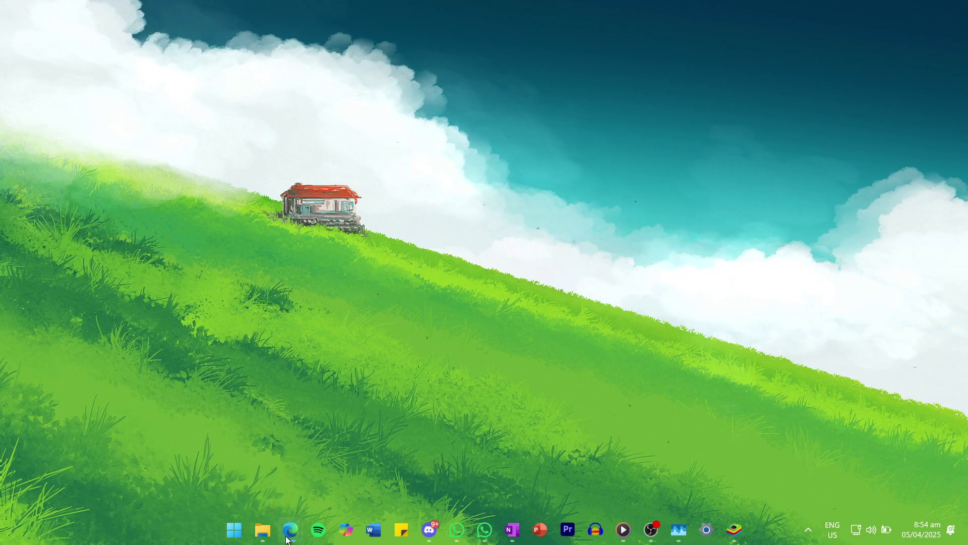
Switch to the Edge browser, download the BlueStacks installer from its website and run the downloaded file
{"action": "left_click", "coordinate": [327, 472]}
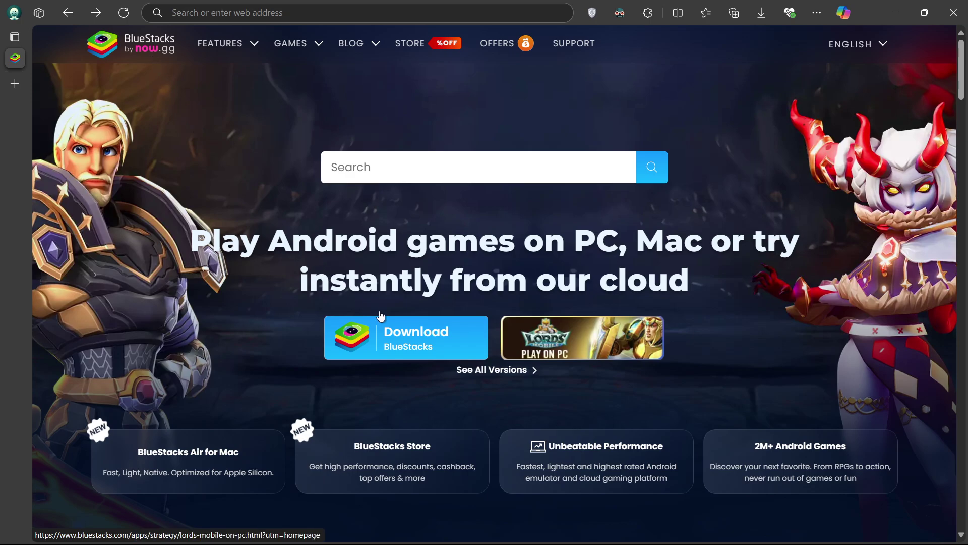
{"action": "left_click", "coordinate": [408, 343]}
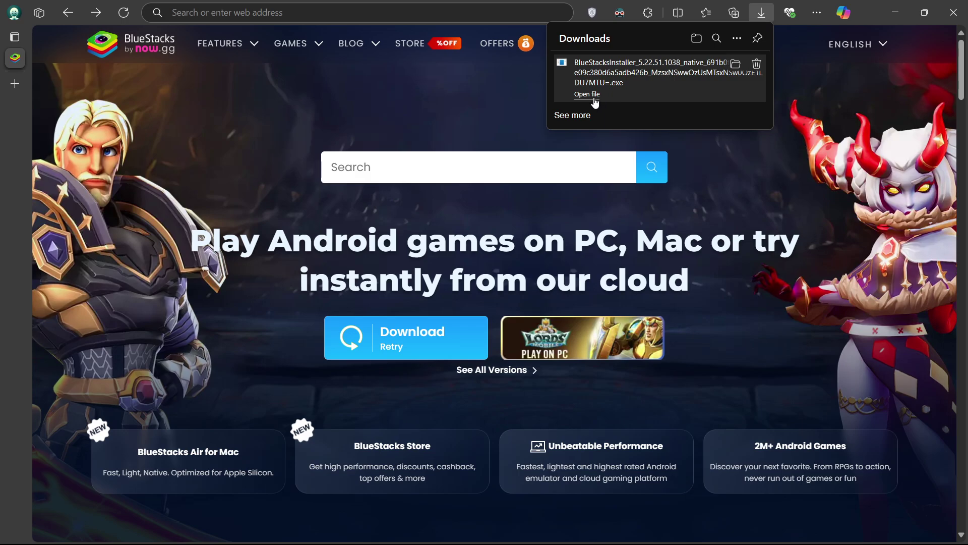
{"action": "left_click", "coordinate": [587, 94]}
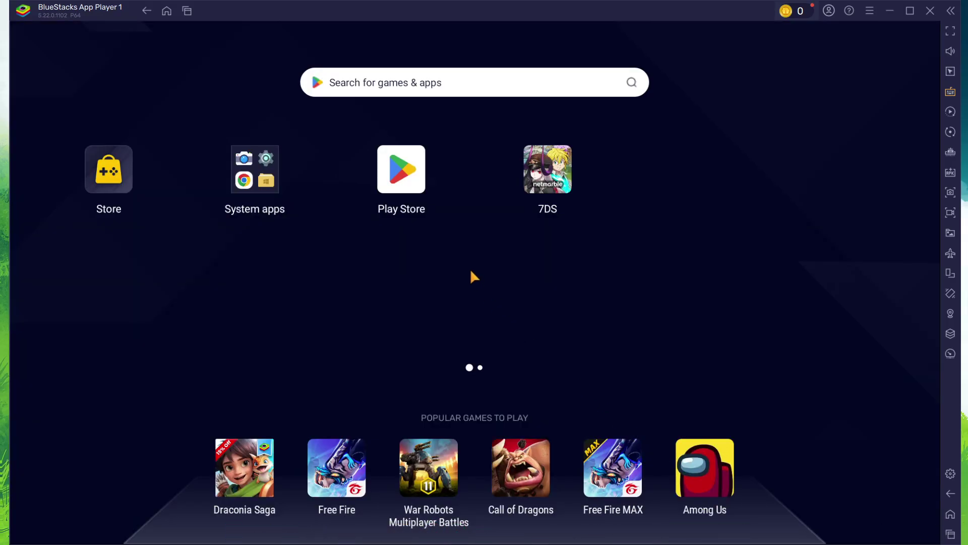
Open the Play Store in BlueStacks and search for "7 deadly sins" to bring up The Seven Deadly Sins listing
{"action": "left_click", "coordinate": [404, 187]}
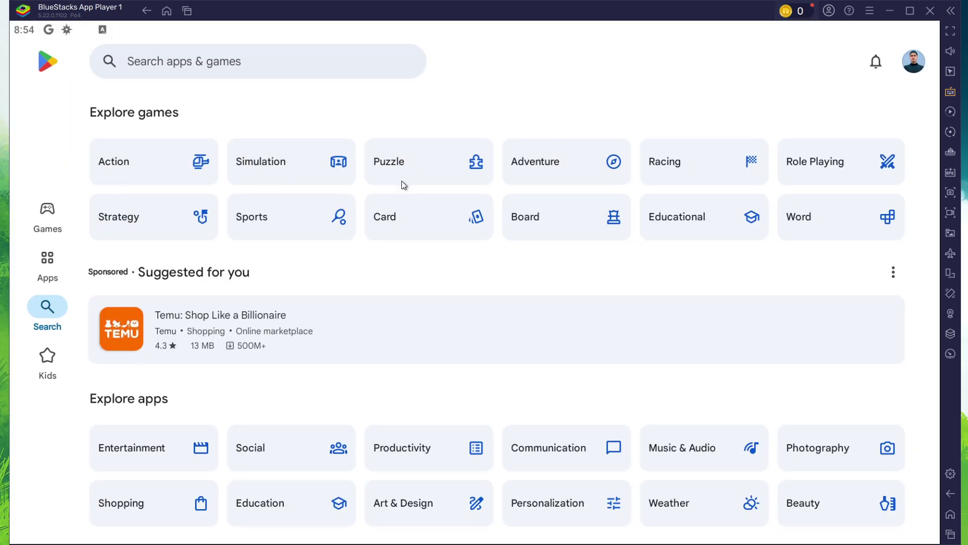
{"action": "left_click", "coordinate": [250, 58]}
{"action": "left_click", "coordinate": [141, 102]}
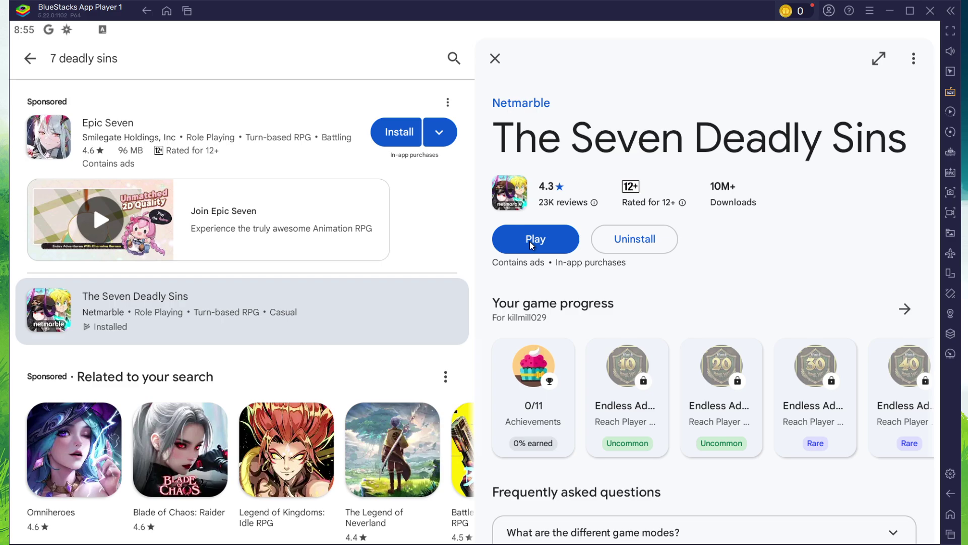
In the BlueStacks gamepad settings, set games' direct access to the gamepad to Auto
{"action": "left_click", "coordinate": [950, 473]}
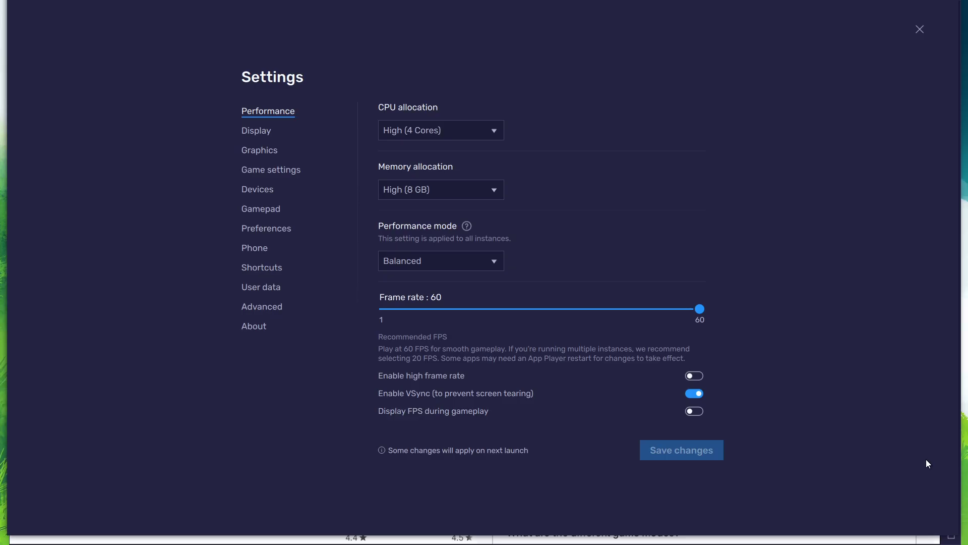
{"action": "left_click", "coordinate": [257, 210]}
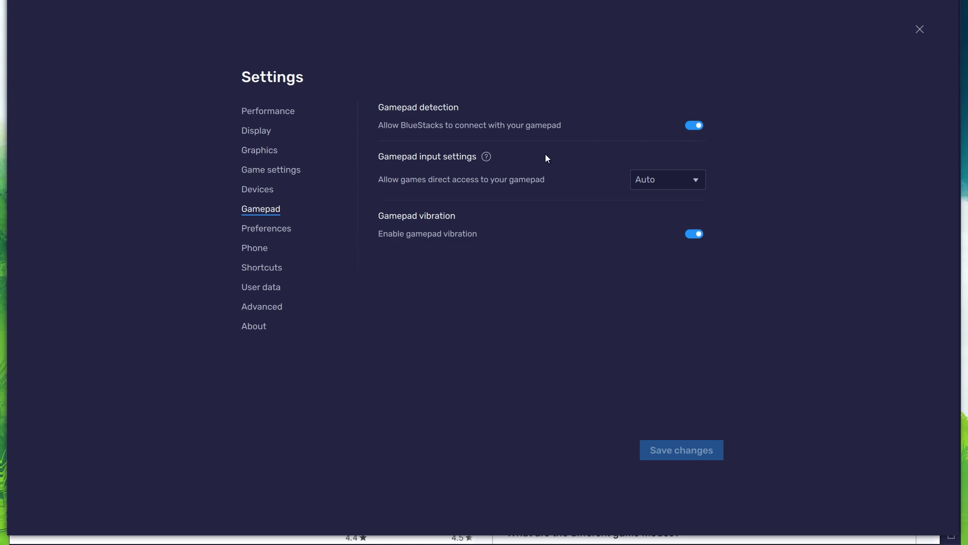
{"action": "left_click", "coordinate": [667, 184]}
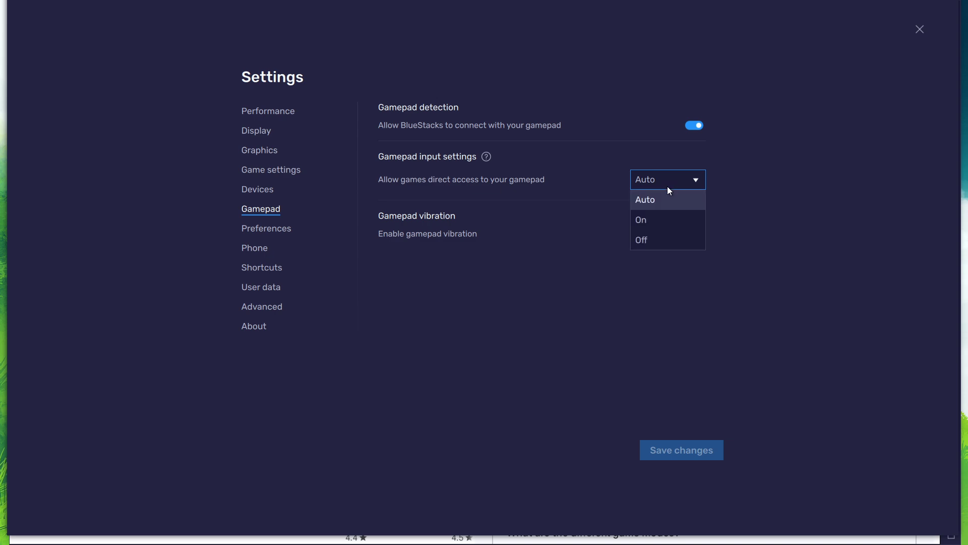
{"action": "left_click", "coordinate": [645, 202]}
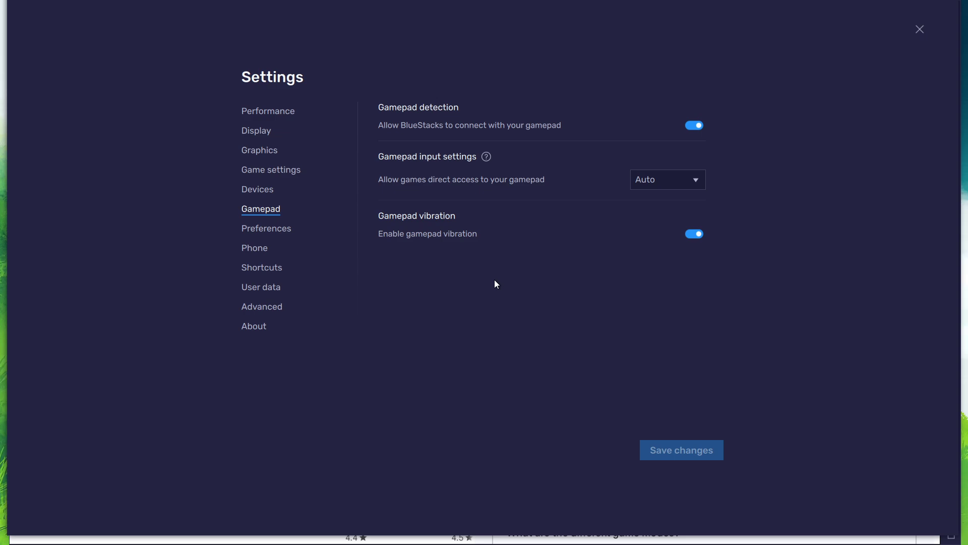
Examine the available memory allocation and performance mode options in the performance settings
{"action": "left_click", "coordinate": [268, 112]}
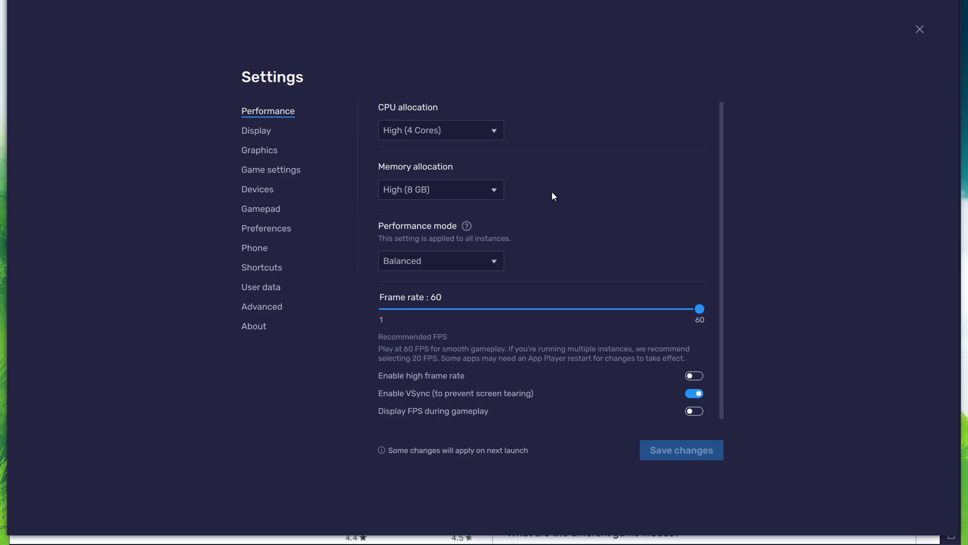
{"action": "left_click", "coordinate": [468, 195]}
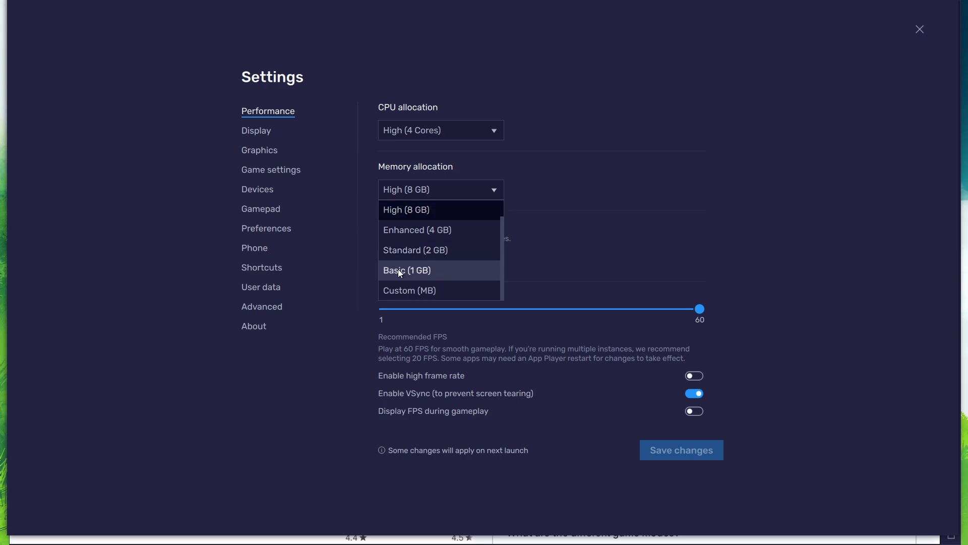
{"action": "left_click", "coordinate": [576, 223]}
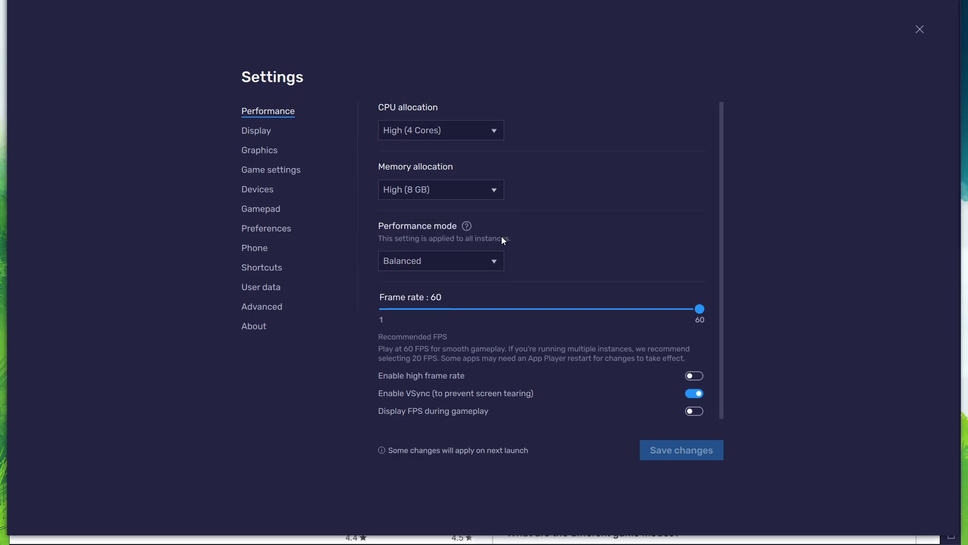
{"action": "left_click", "coordinate": [464, 258]}
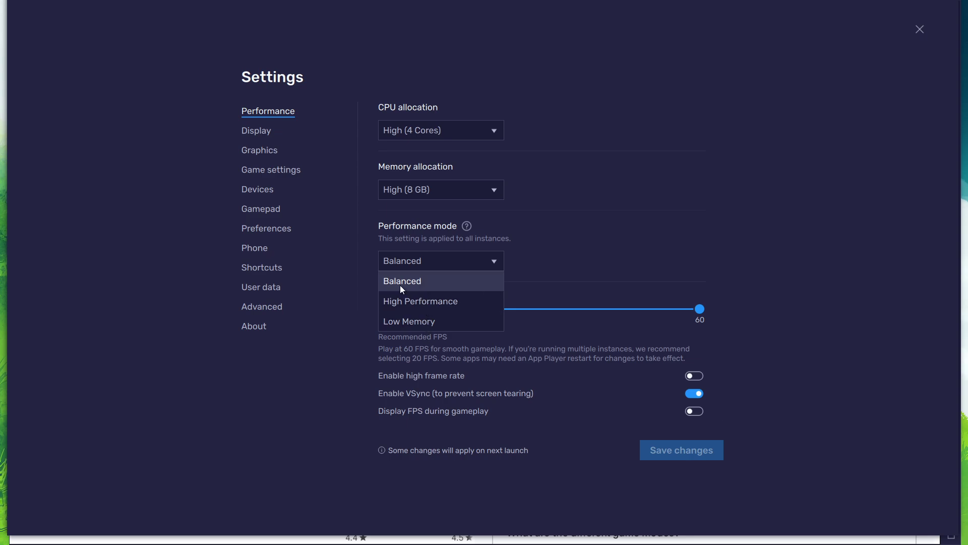
{"action": "left_click", "coordinate": [572, 237]}
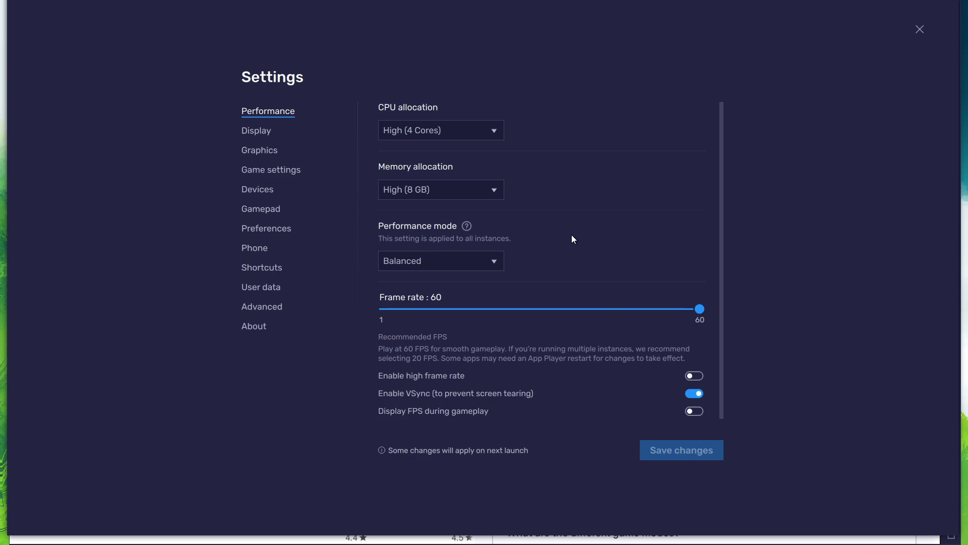
Enable high frame rate and raise the frame rate to 240
{"action": "left_click", "coordinate": [695, 376]}
{"action": "left_click_drag", "start_coordinate": [467, 315], "coordinate": [615, 309]}
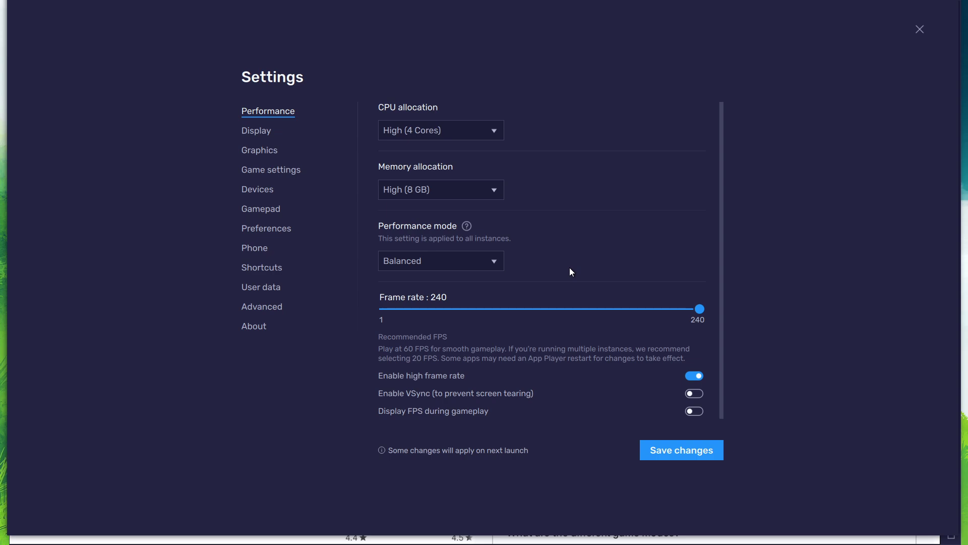
Switch to the Windows advanced display settings and check which refresh rates the internal display offers
{"action": "key", "text": "super+d"}
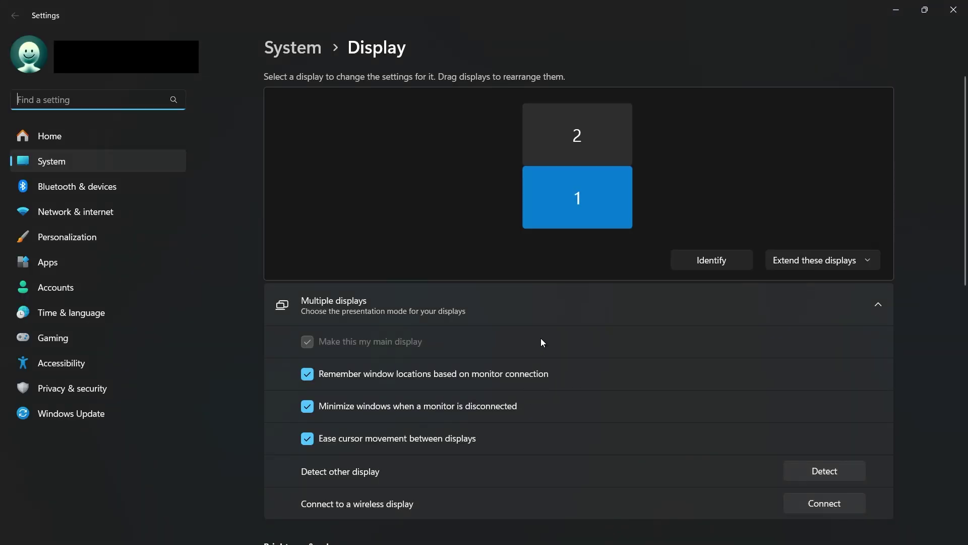
{"action": "left_click", "coordinate": [544, 305]}
{"action": "scroll", "coordinate": [544, 305], "scroll_direction": "down", "scroll_amount": 5}
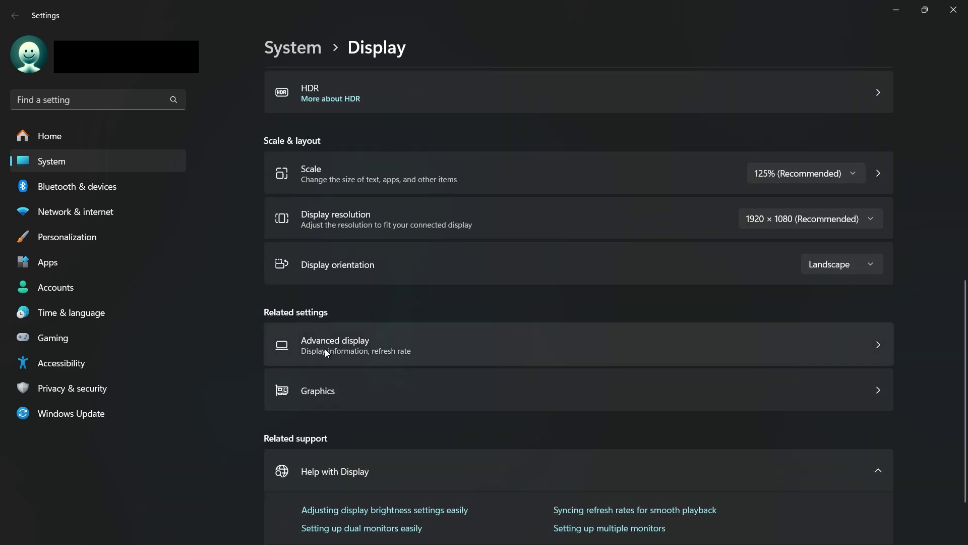
{"action": "left_click", "coordinate": [325, 350]}
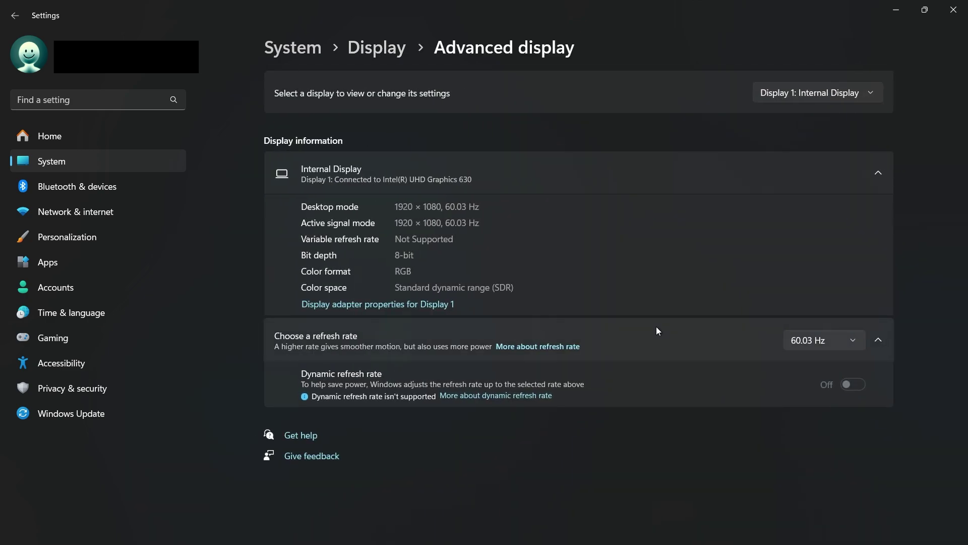
{"action": "left_click", "coordinate": [809, 341]}
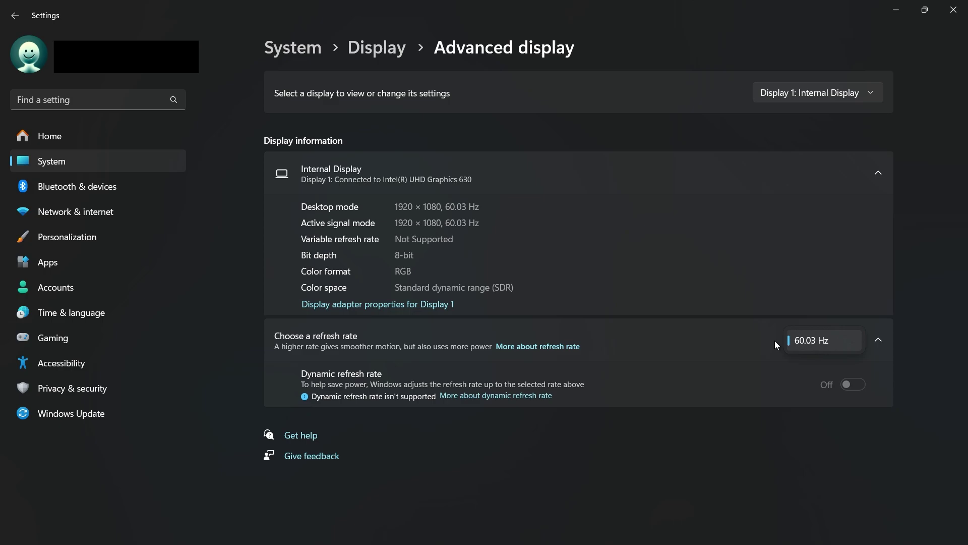
{"action": "left_click", "coordinate": [706, 337]}
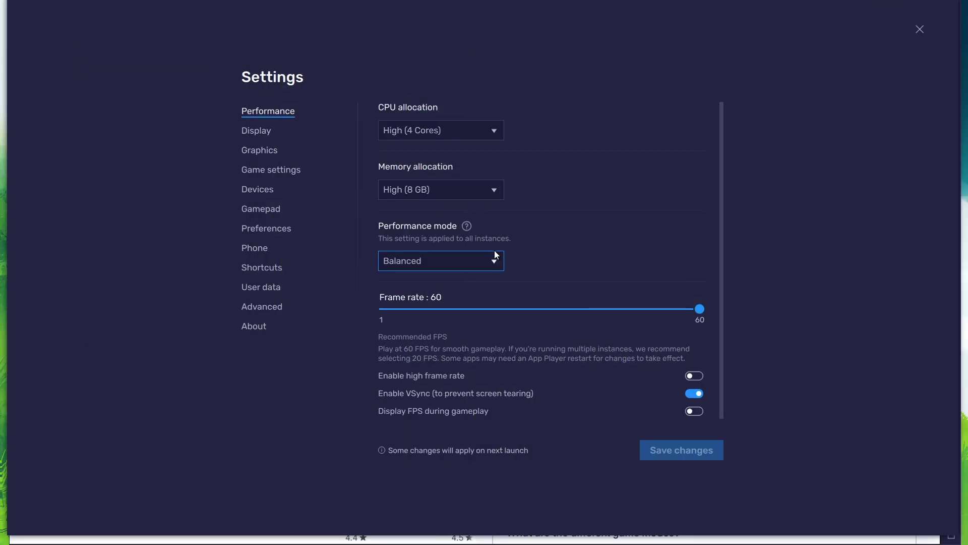
Set the BlueStacks display resolution orientation to Landscape, then leave the settings
{"action": "left_click", "coordinate": [255, 132]}
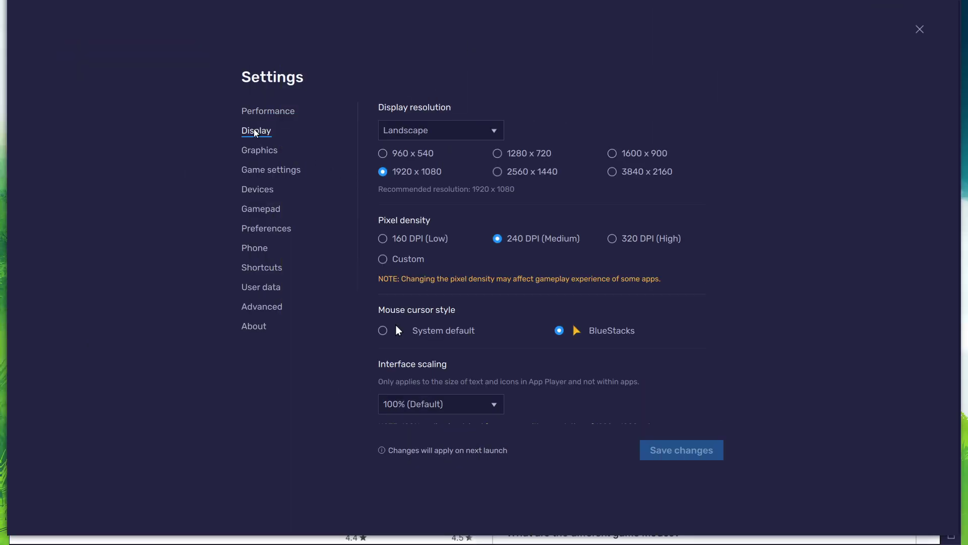
{"action": "left_click", "coordinate": [402, 130]}
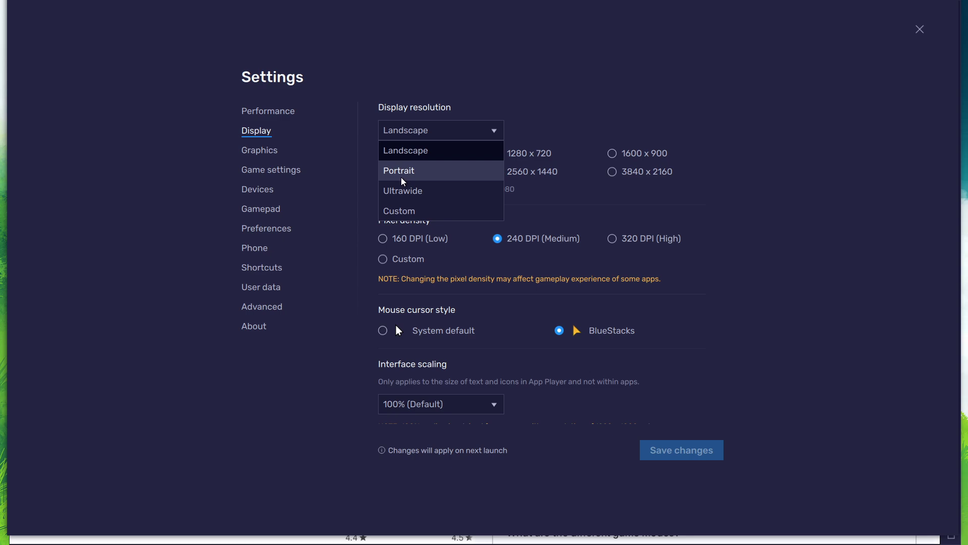
{"action": "left_click", "coordinate": [401, 150]}
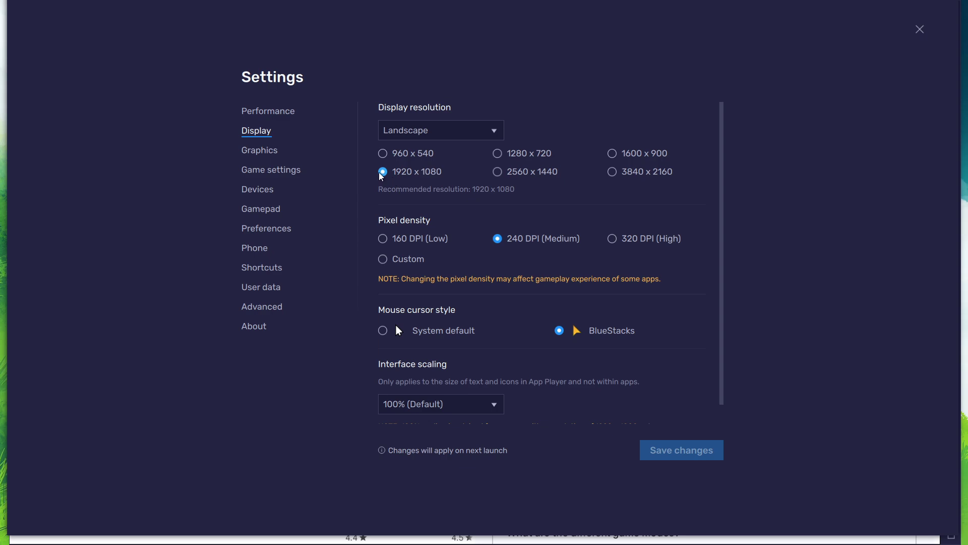
{"action": "left_click", "coordinate": [274, 112]}
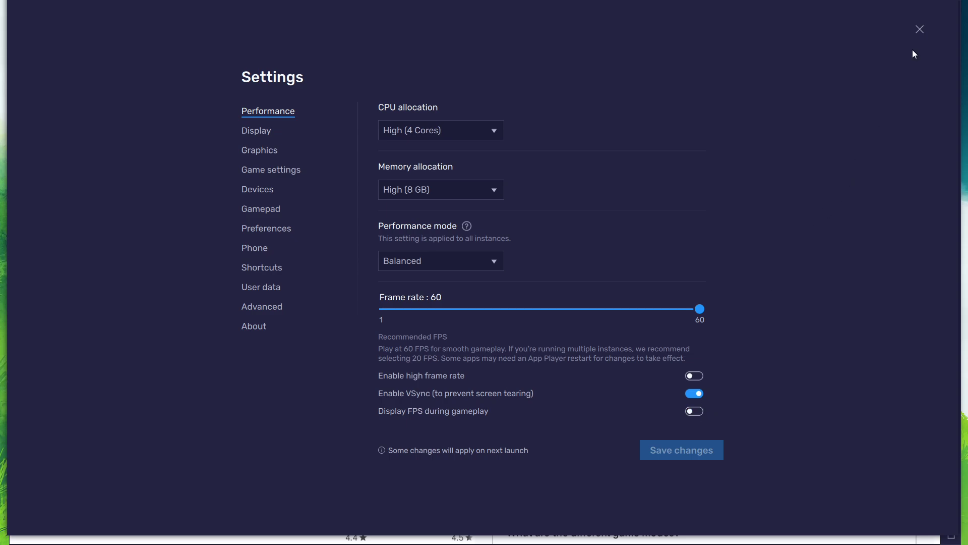
{"action": "left_click", "coordinate": [920, 30]}
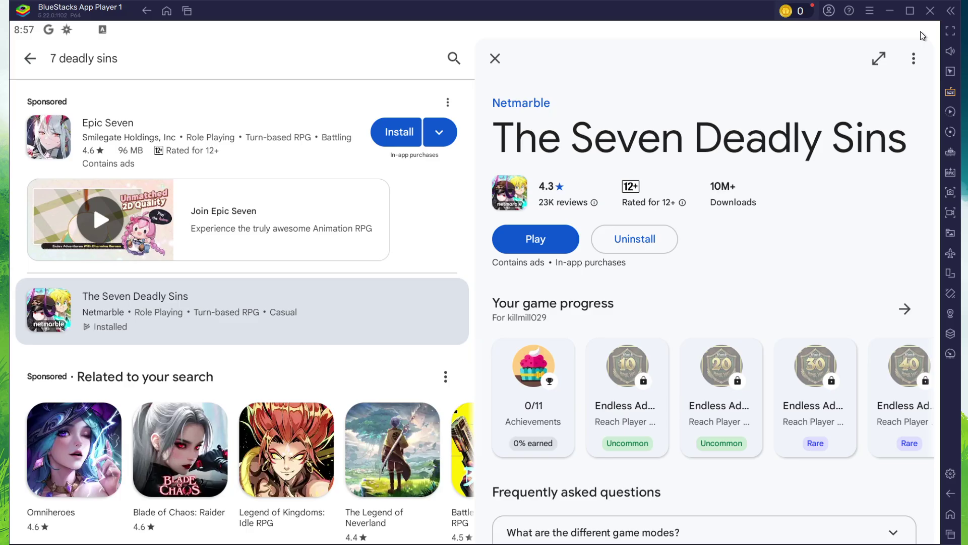
Launch The Seven Deadly Sins from its store listing and enter the game
{"action": "left_click", "coordinate": [541, 241]}
{"action": "left_click", "coordinate": [470, 323]}
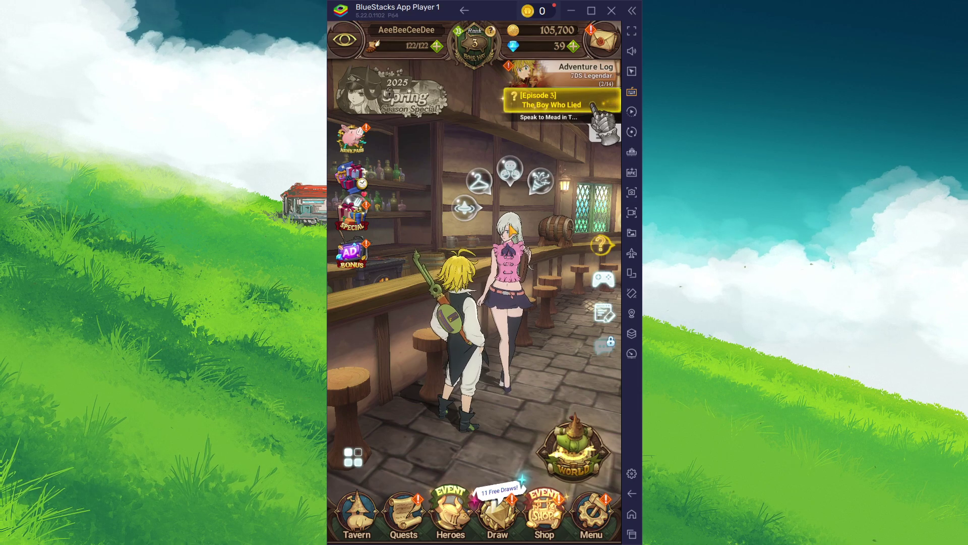
View the Portrait scheme's keyboard and mouse mapping in the controls editor, then close the editor
{"action": "left_click", "coordinate": [631, 92]}
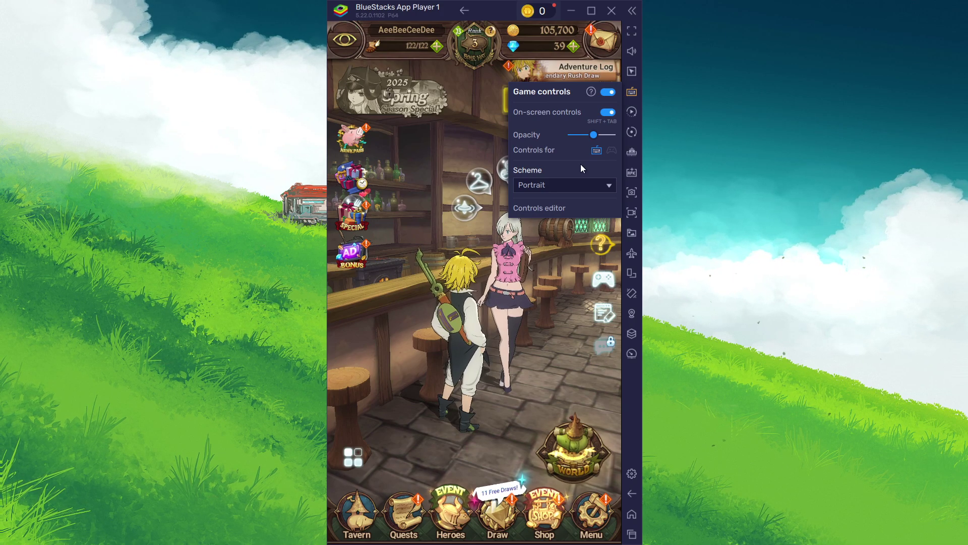
{"action": "left_click", "coordinate": [552, 208]}
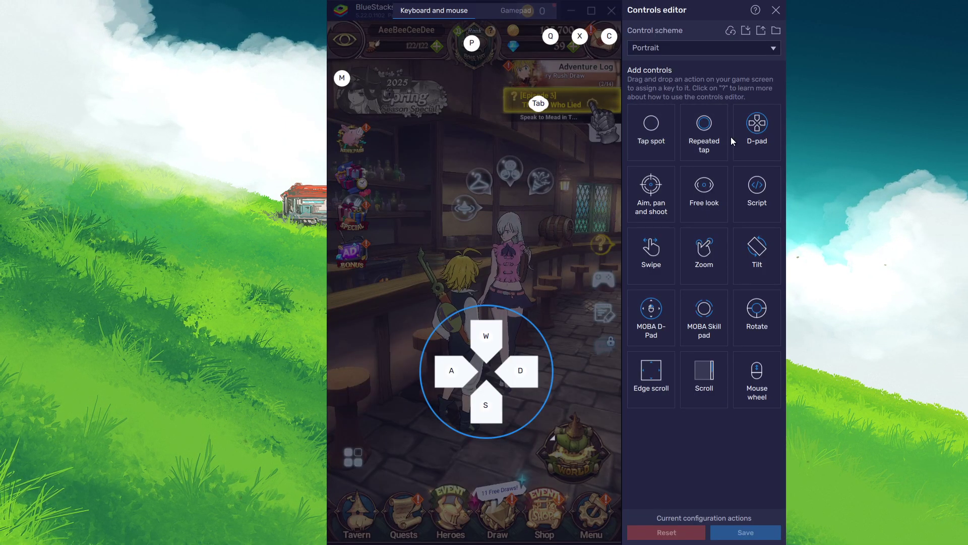
{"action": "left_click", "coordinate": [776, 11]}
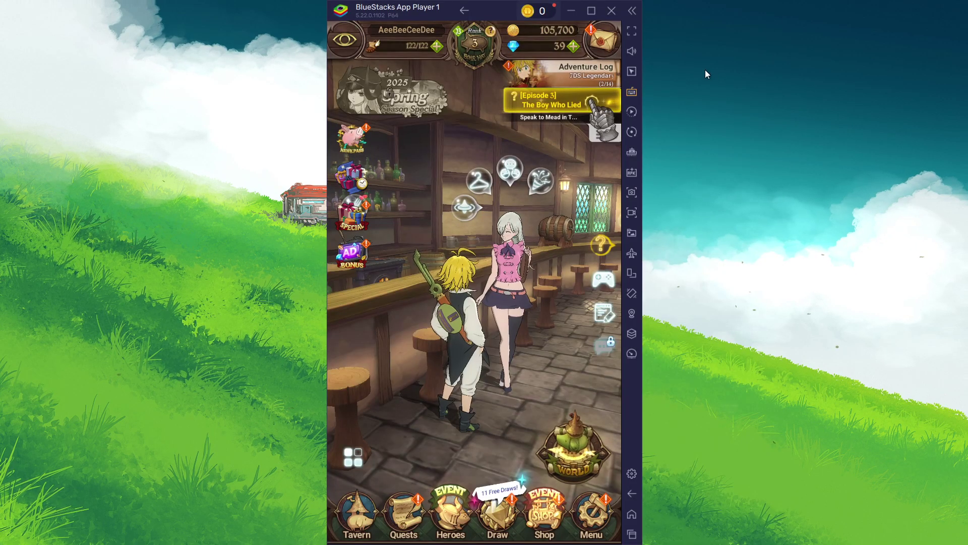
Adjust the opacity of the on-screen game controls to about half and dismiss the game controls options
{"action": "left_click", "coordinate": [632, 92]}
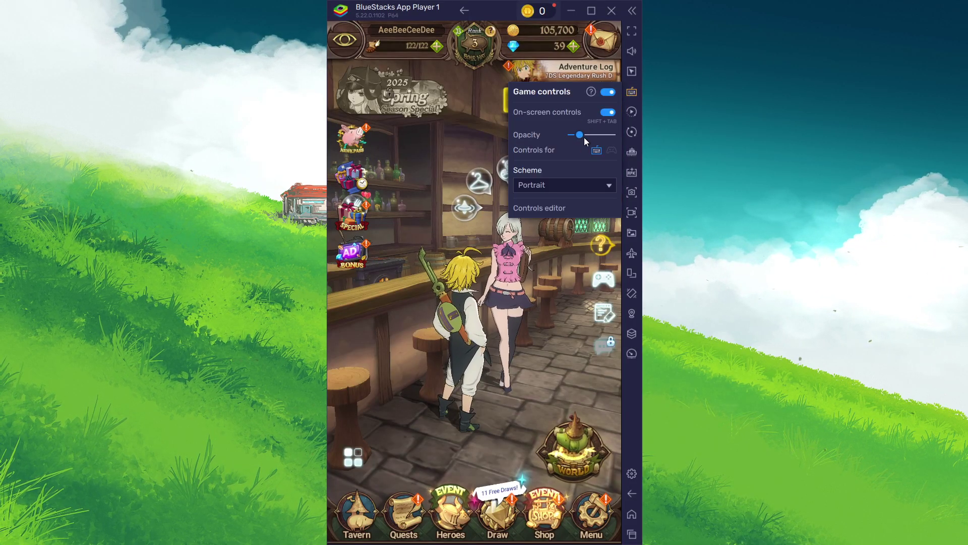
{"action": "left_click", "coordinate": [592, 136]}
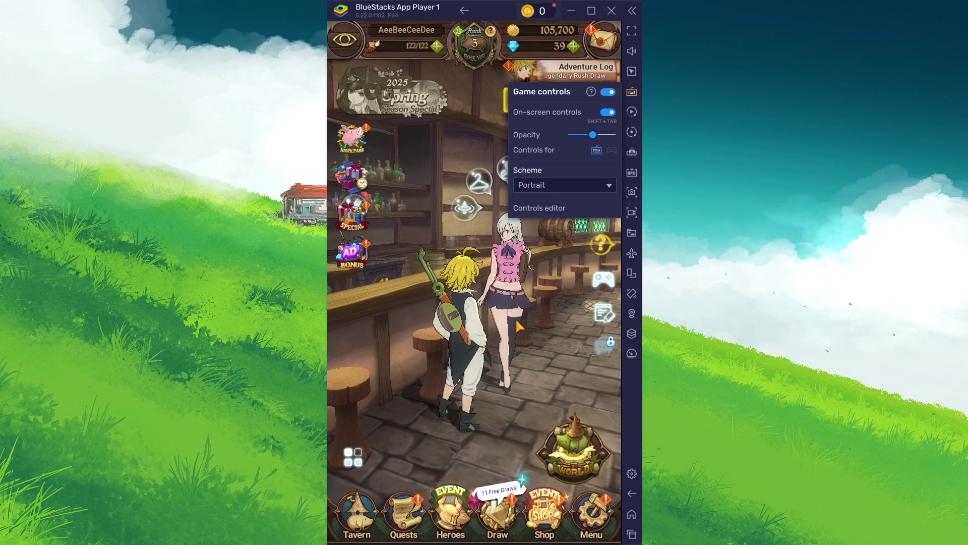
{"action": "left_click", "coordinate": [462, 449]}
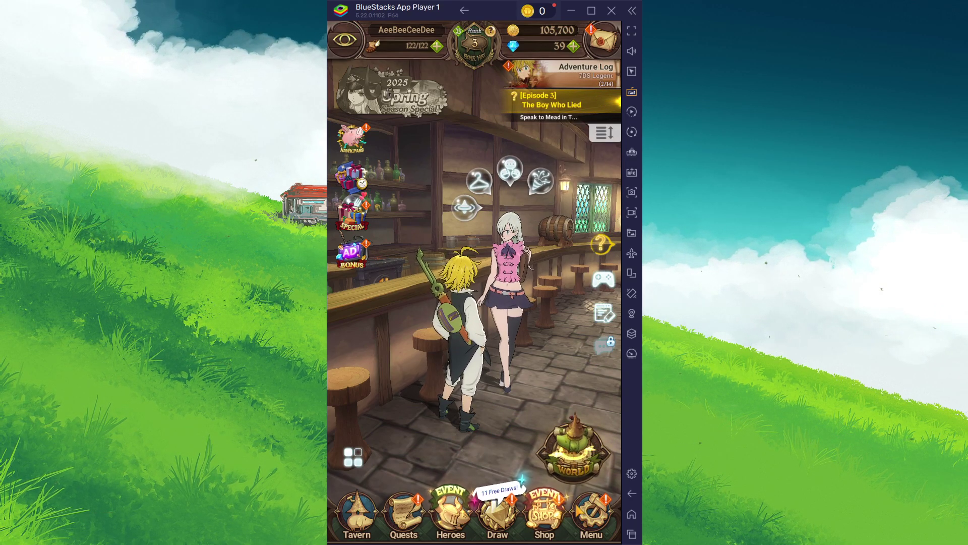
Open the in-game settings, review the language, notification and general options, and save them
{"action": "left_click", "coordinate": [589, 507]}
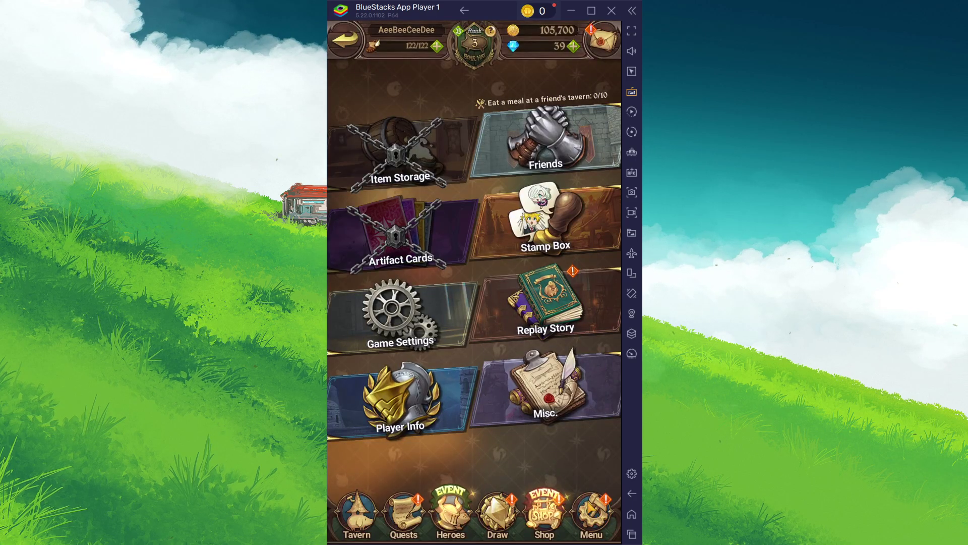
{"action": "left_click", "coordinate": [414, 321]}
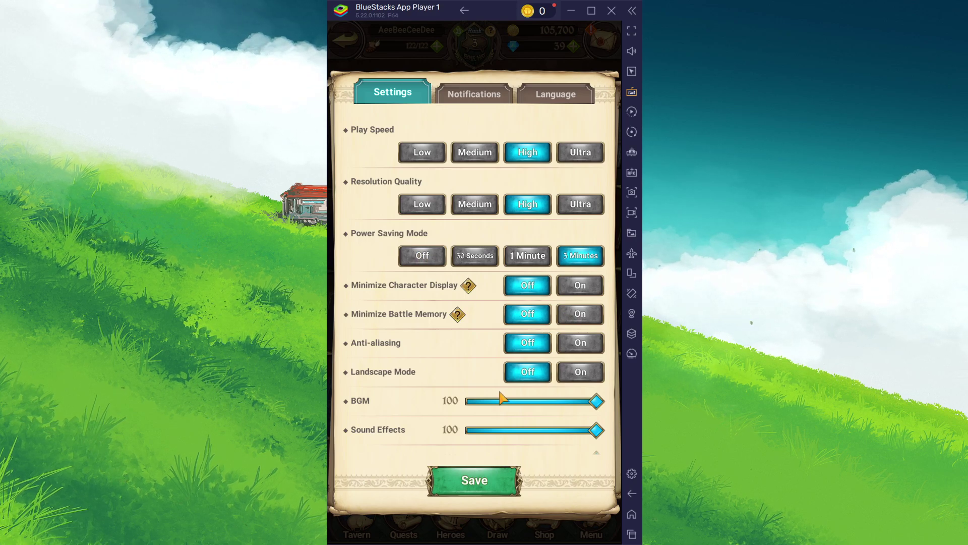
{"action": "left_click", "coordinate": [546, 98]}
{"action": "left_click", "coordinate": [473, 93]}
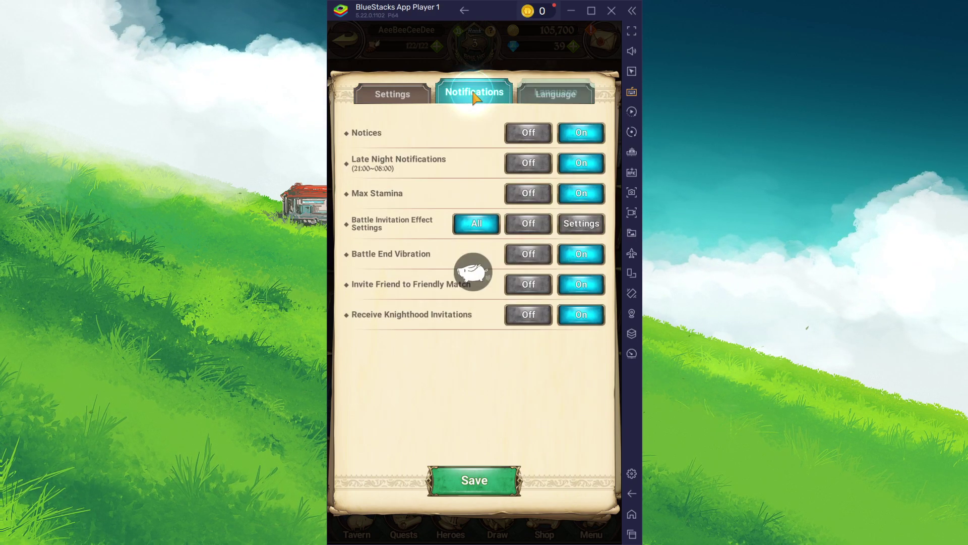
{"action": "left_click", "coordinate": [397, 103]}
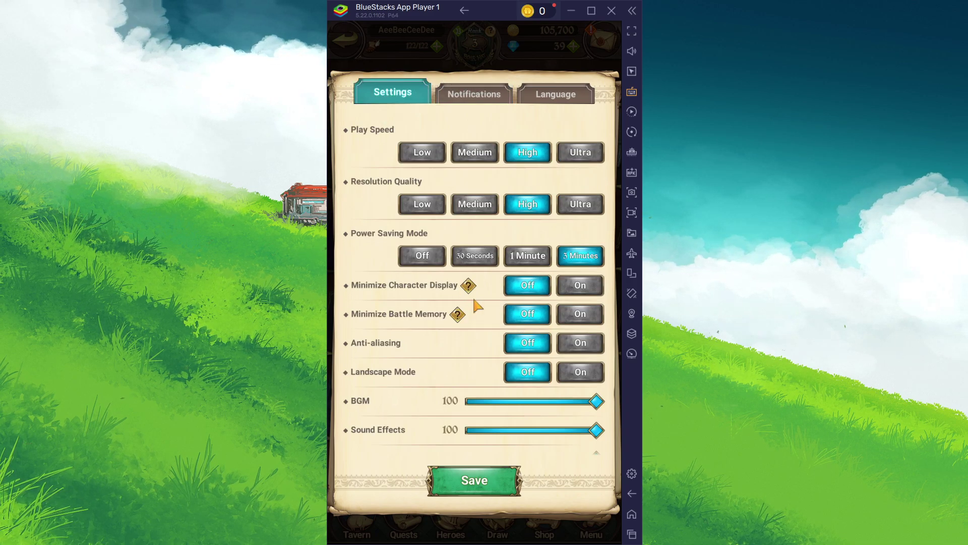
{"action": "left_click", "coordinate": [494, 482]}
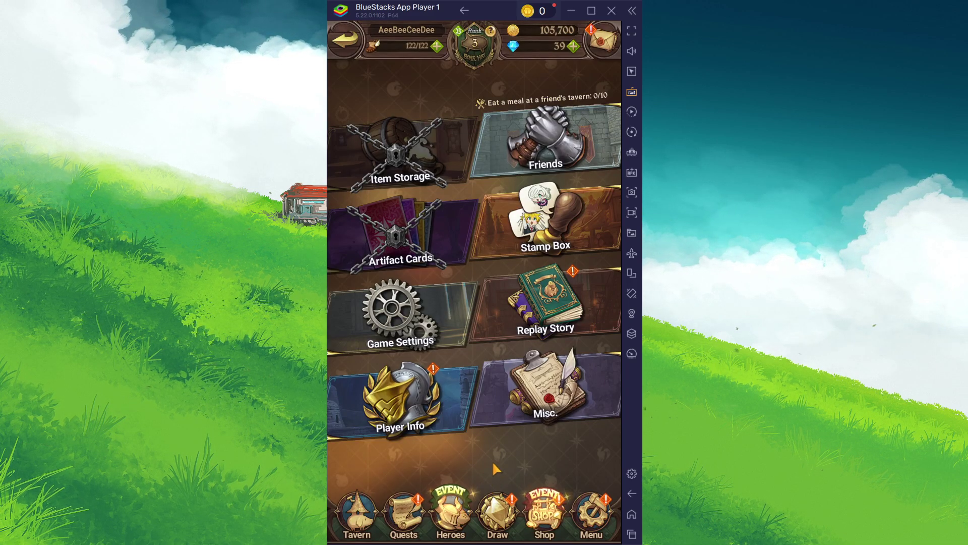